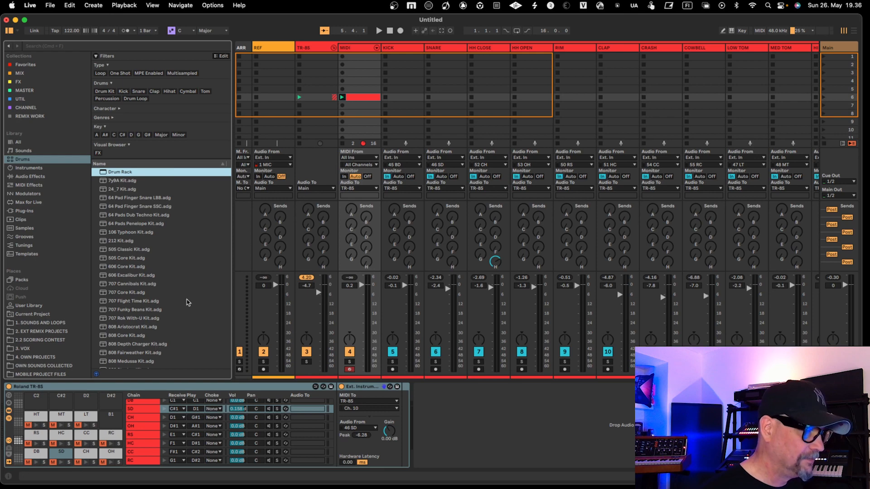
- View the device chains of the MIDI and KICK tracks, ending on the MIDI track
click(353, 49)
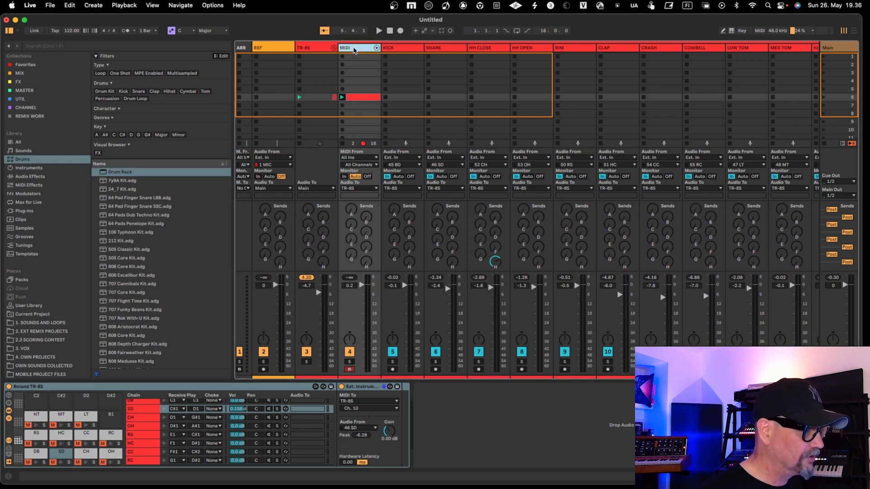
click(414, 50)
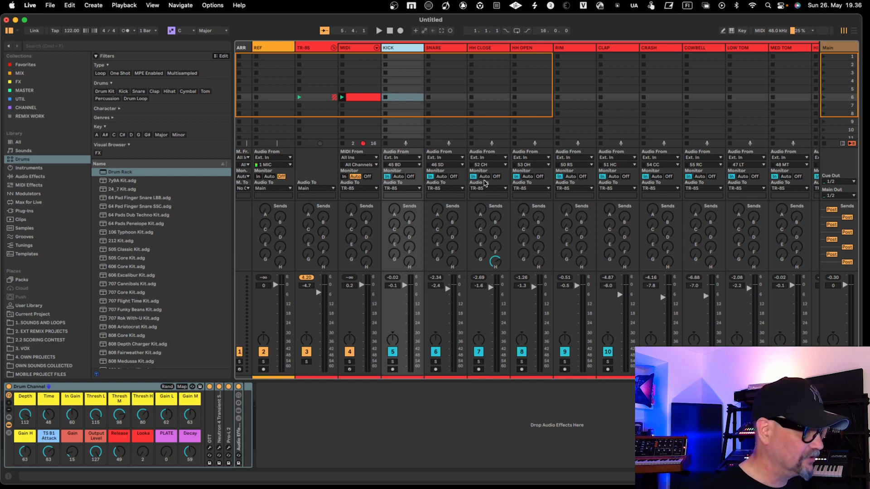
click(359, 47)
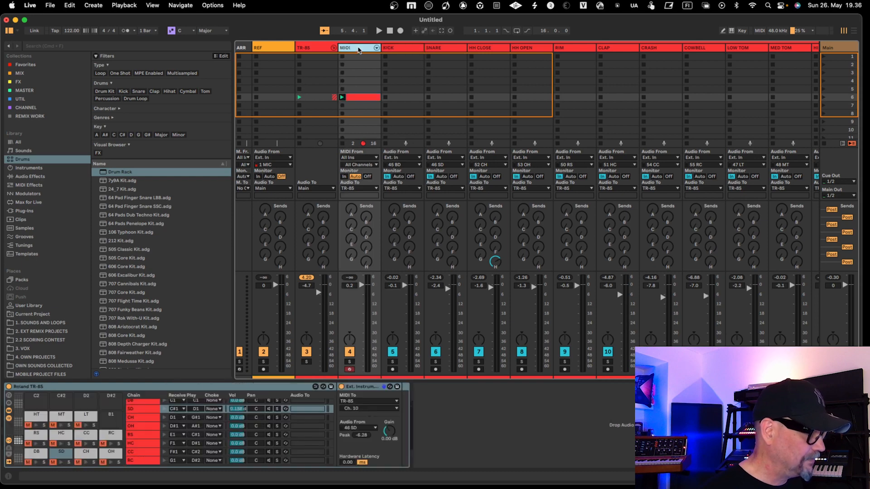
- Open the MIDI track's clip in a taller note editor, add a DB note at 1.2.3, and stop the clip
double_click(361, 98)
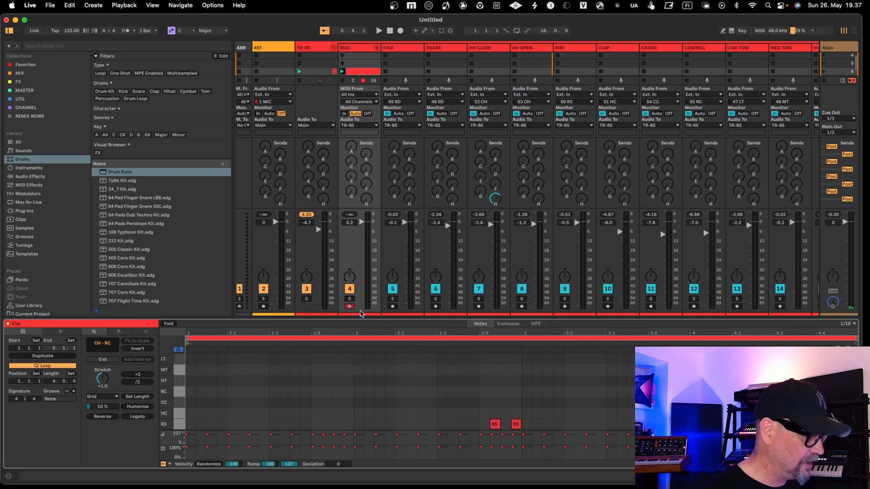
drag(360, 316, 358, 240)
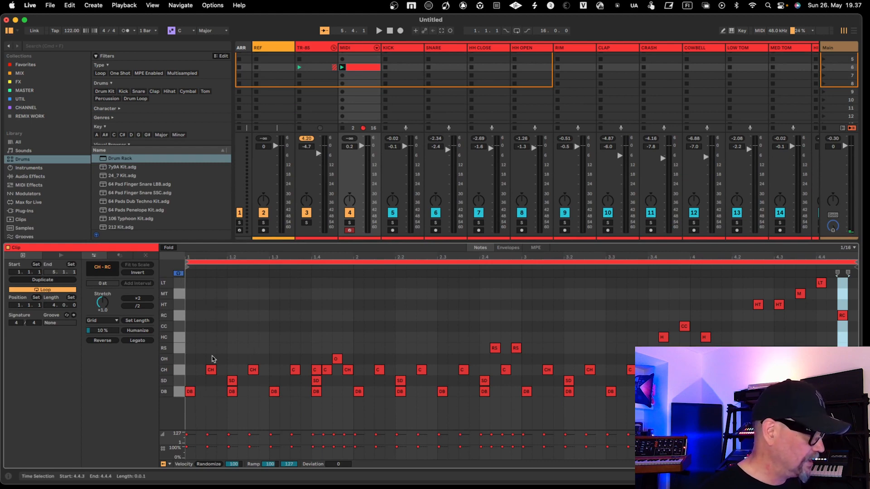
double_click(253, 392)
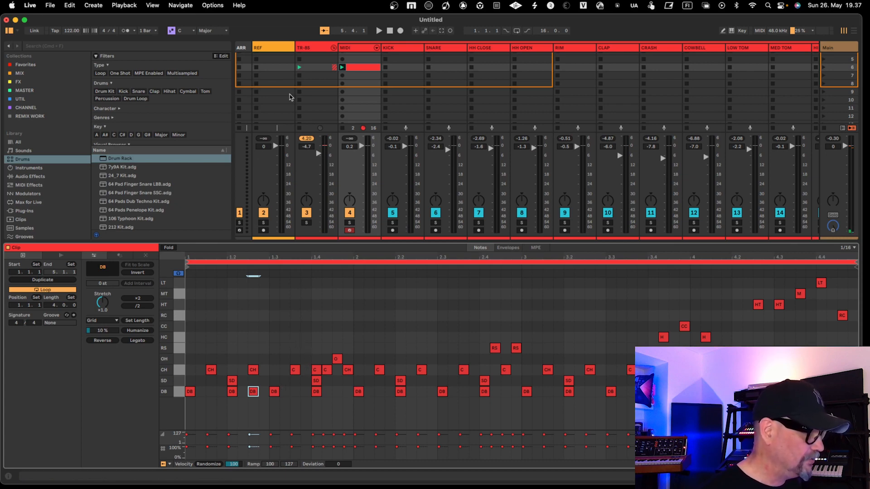
click(343, 128)
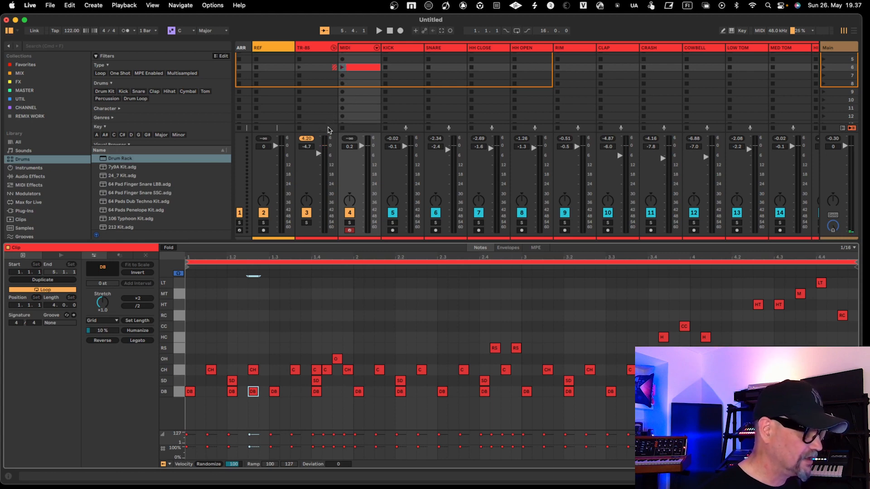
- Hide the clip's note editor and collapse the TR-8S group track
drag(321, 242, 320, 288)
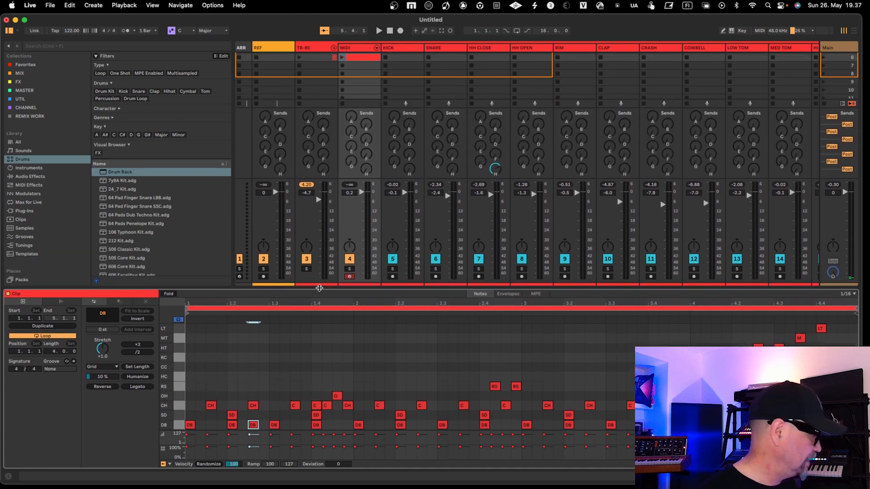
key(super+alt+l)
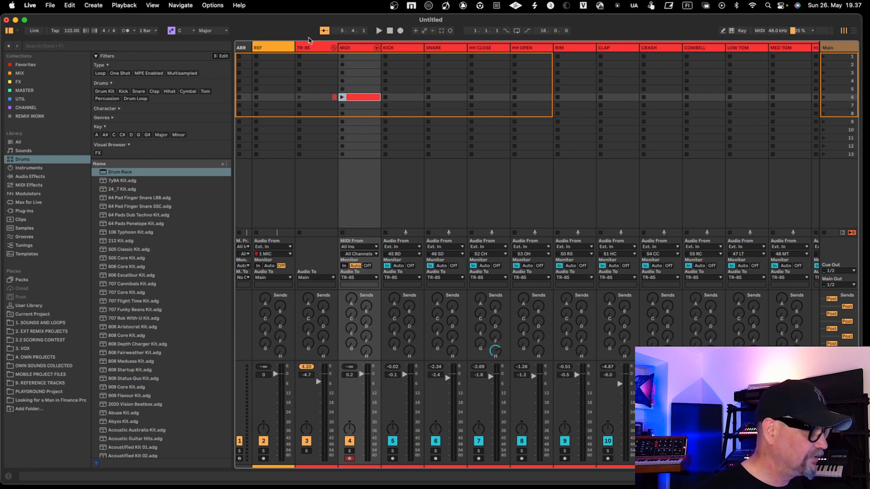
click(334, 48)
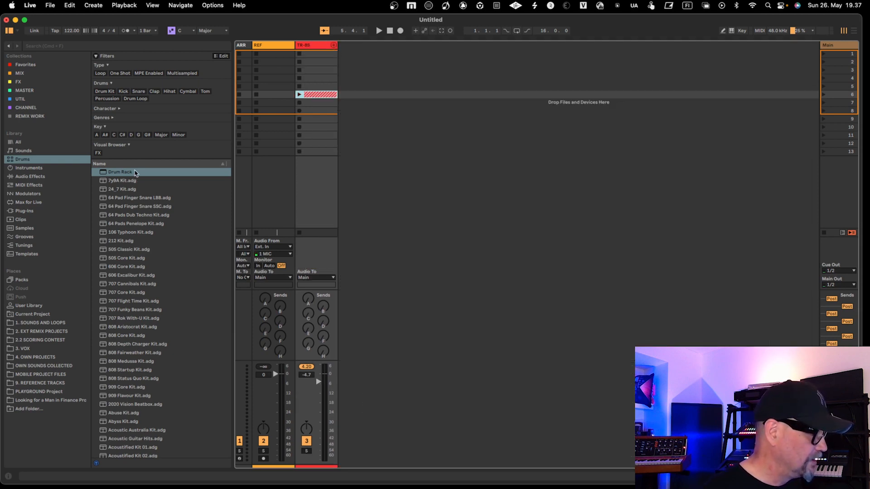
- Create a new MIDI track with an empty Drum Rack and load an External Instrument onto its C1 pad
drag(136, 174, 412, 154)
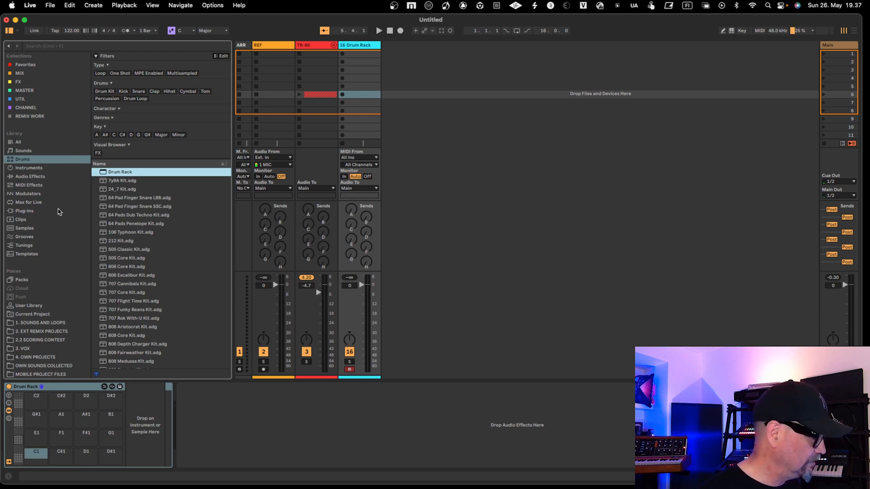
click(33, 170)
drag(134, 291, 141, 432)
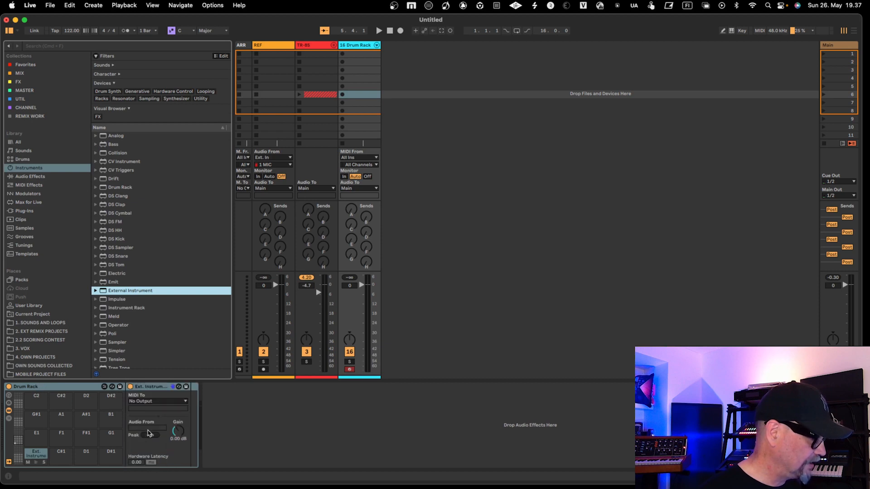
- Route the External Instrument's MIDI output to TR-8S on channel 10
click(153, 402)
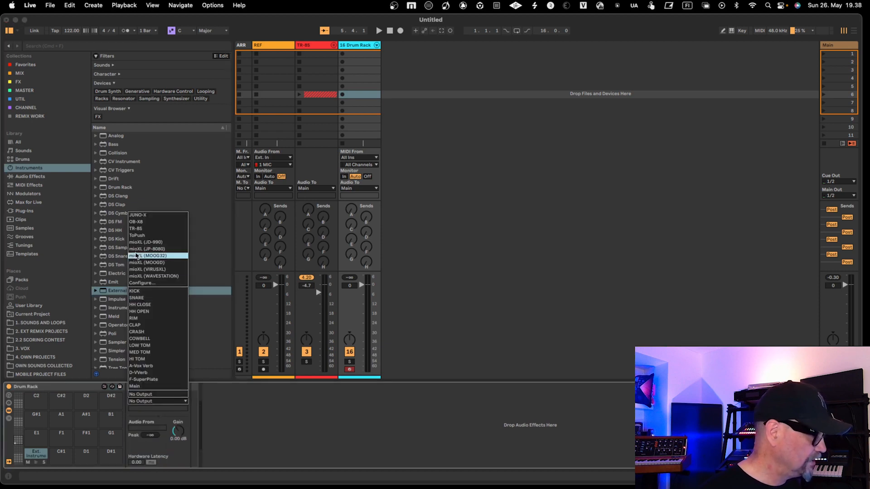
click(134, 231)
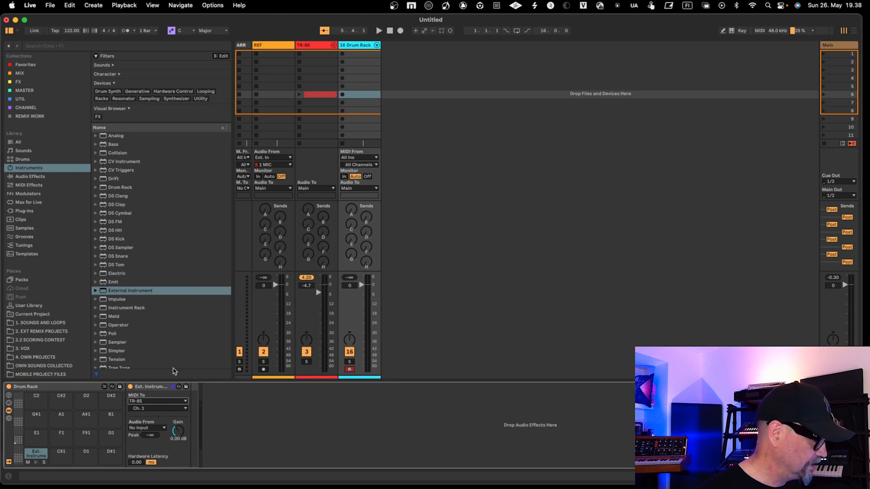
click(165, 409)
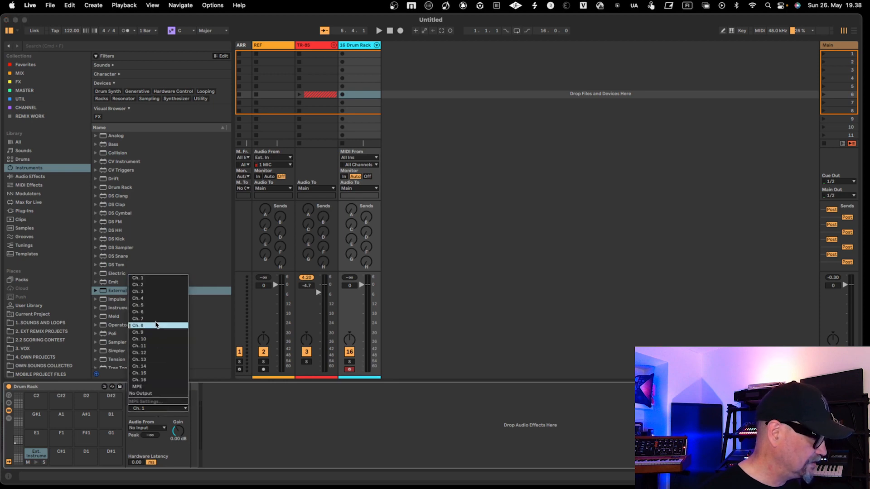
click(158, 338)
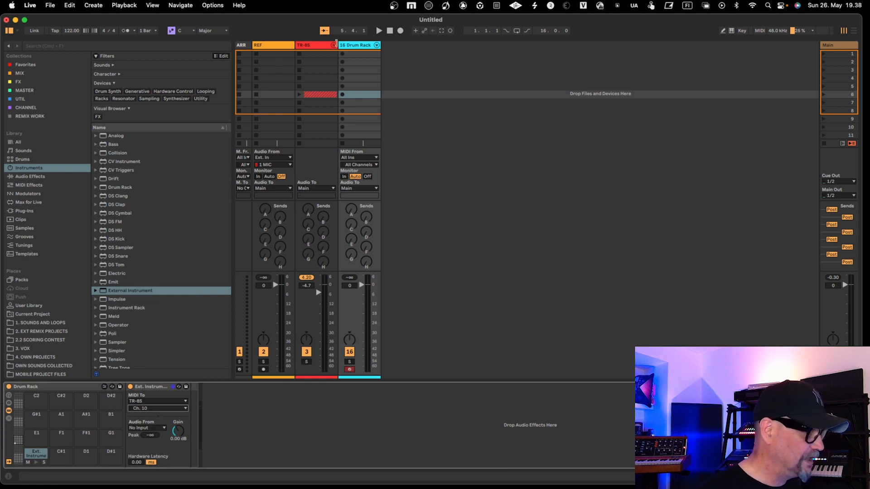
click(333, 45)
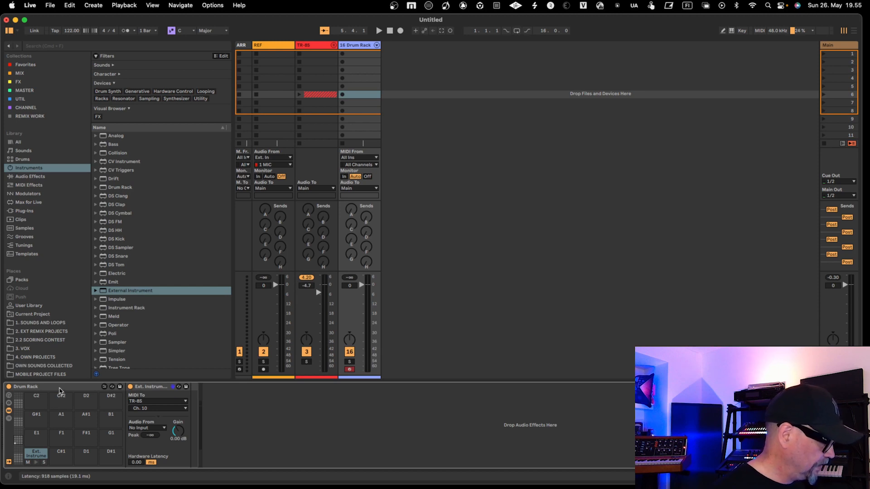
- Show the Drum Rack's chain list together with its input/output columns
click(59, 390)
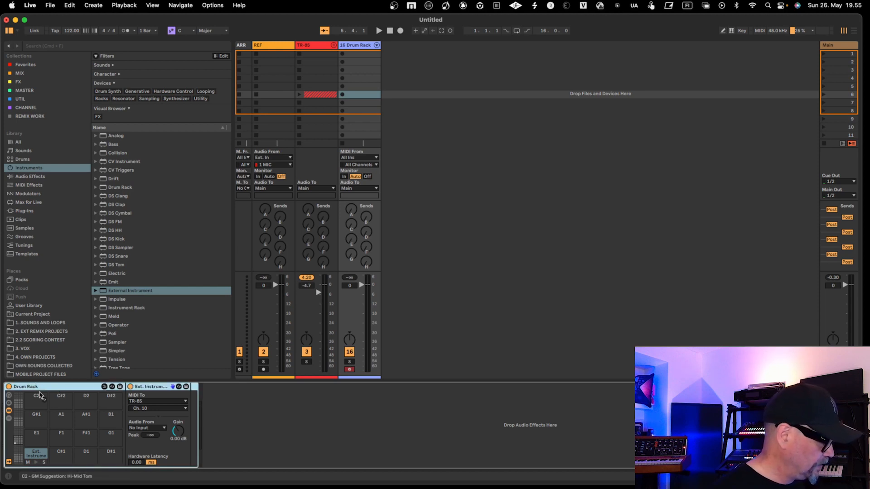
click(8, 419)
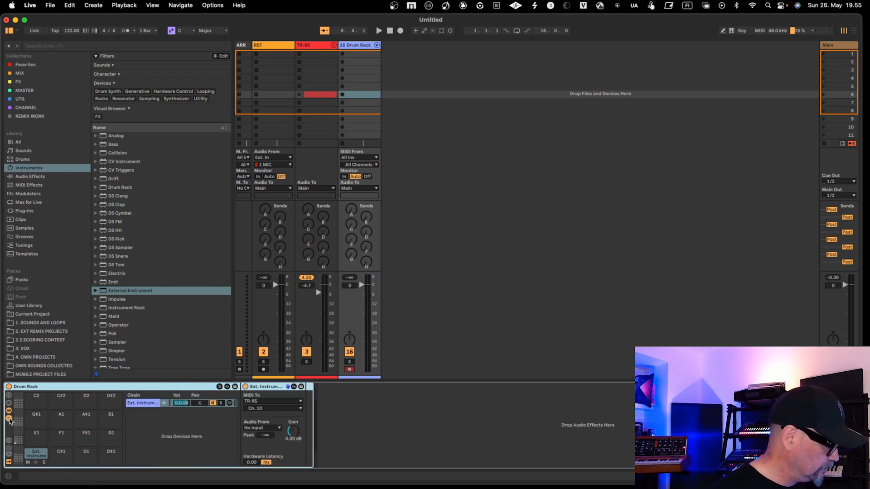
click(10, 441)
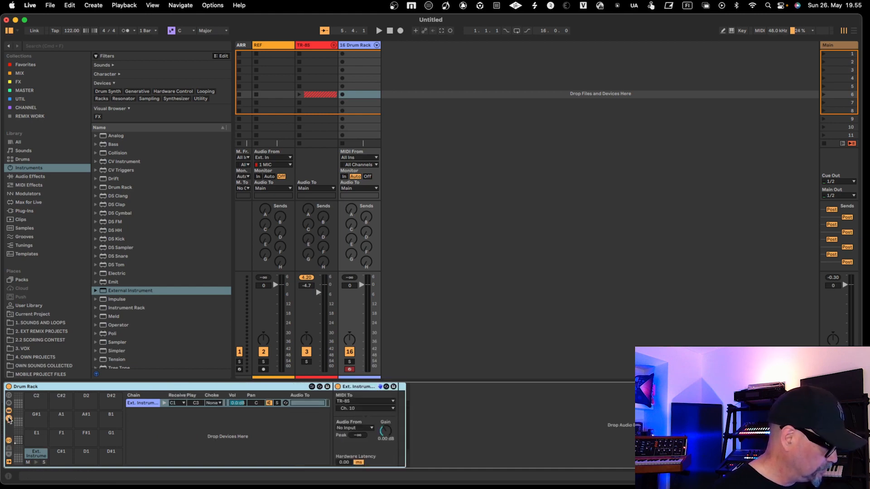
click(9, 420)
click(9, 420)
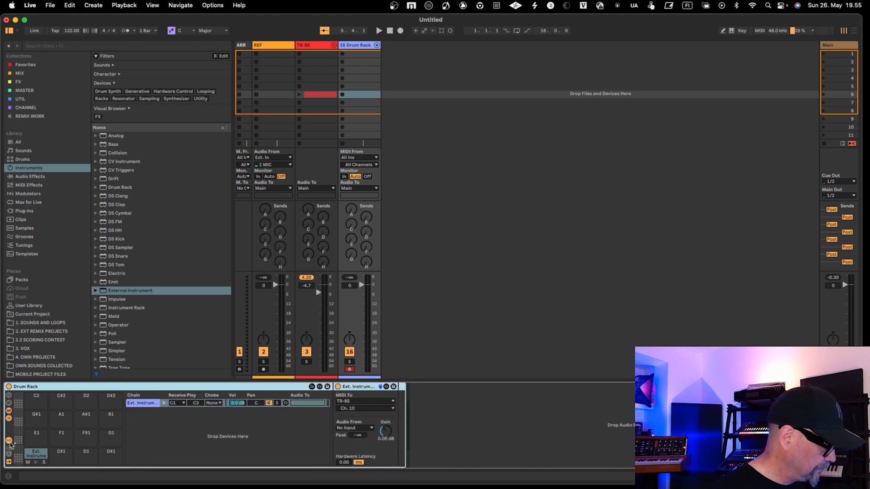
click(9, 442)
click(9, 442)
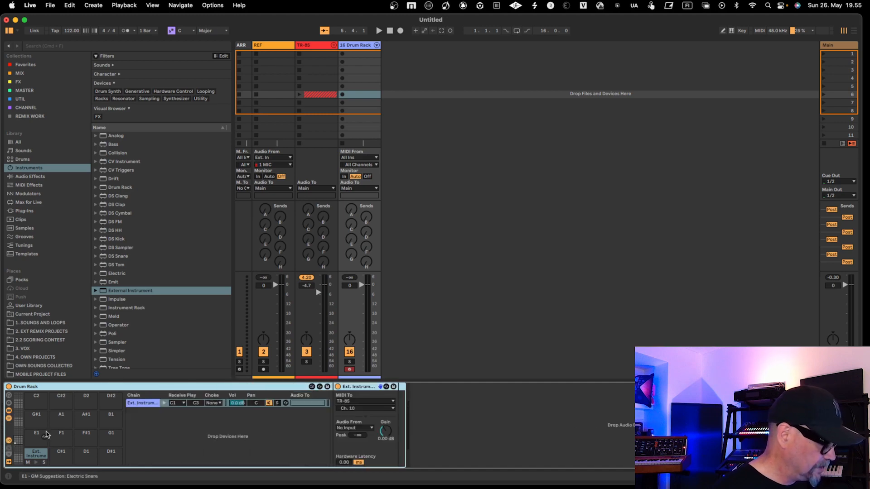
- Set the Play note of the External Instrument chain to C1
click(138, 405)
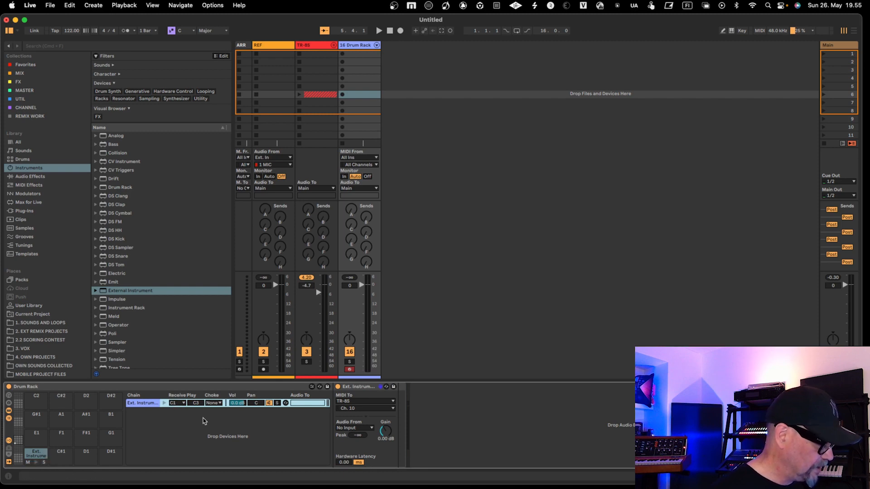
drag(197, 405, 197, 431)
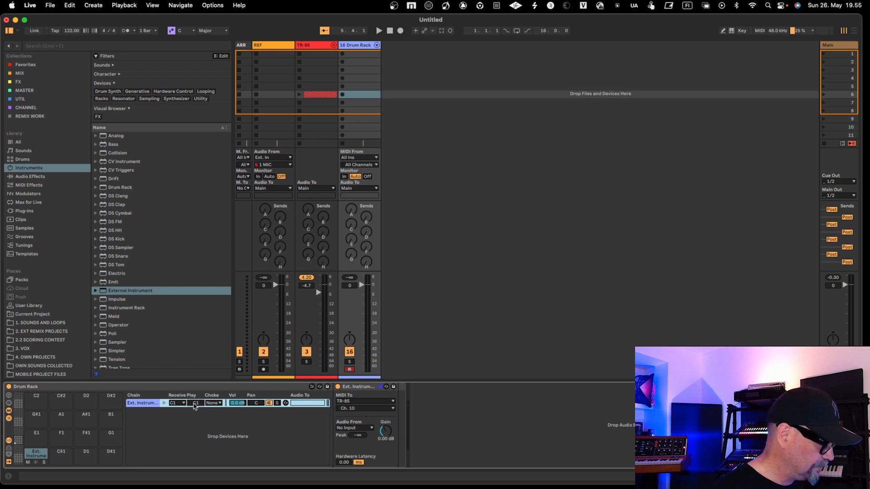
mouse_move(194, 403)
mouse_down()
mouse_move(196, 414)
mouse_move(198, 405)
mouse_up()
- Rename the External Instrument chain to BD and preview its C1 pad
right_click(144, 403)
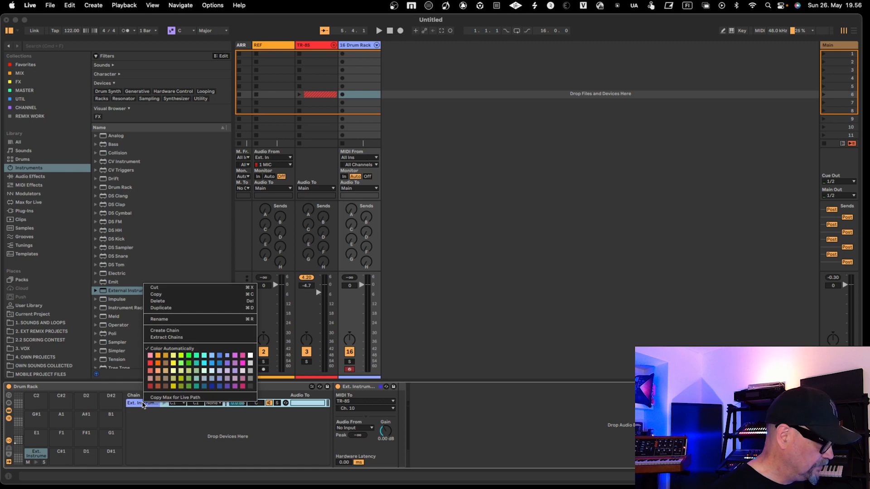
click(162, 319)
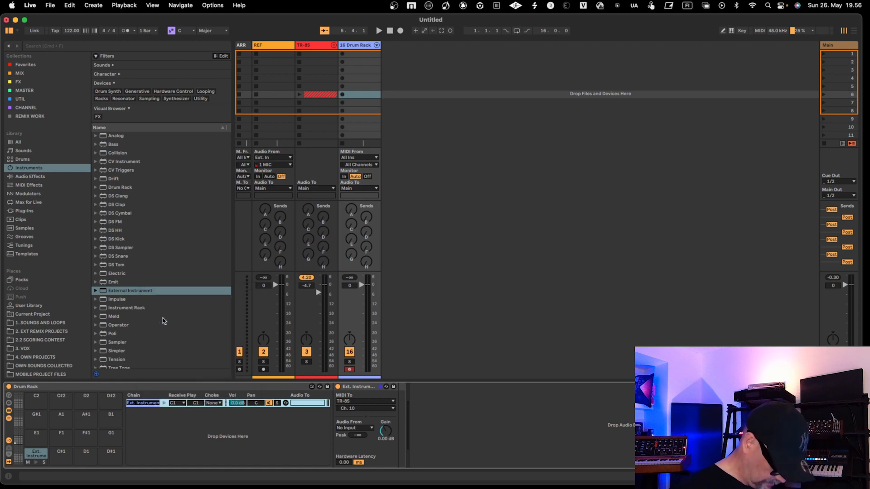
text(BD)
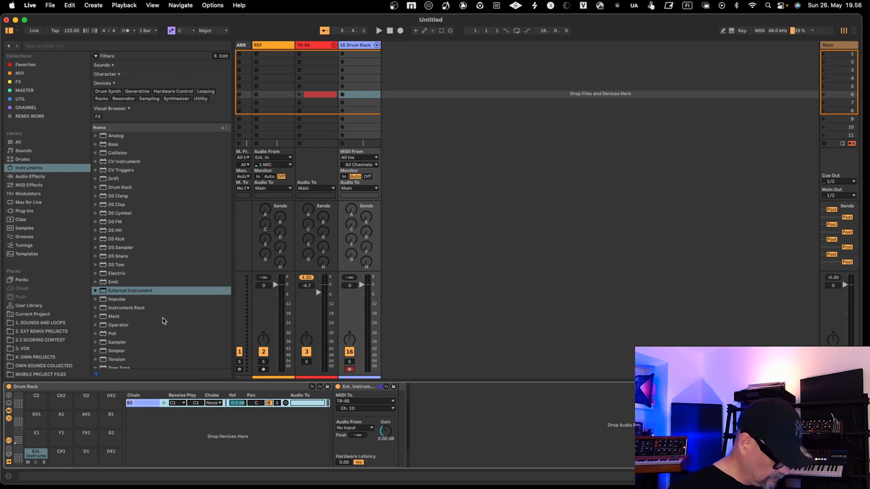
key(Return)
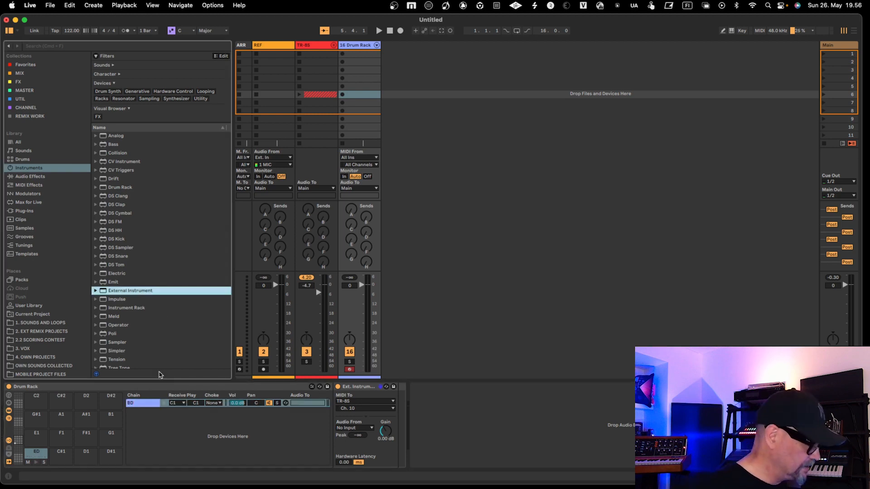
click(156, 433)
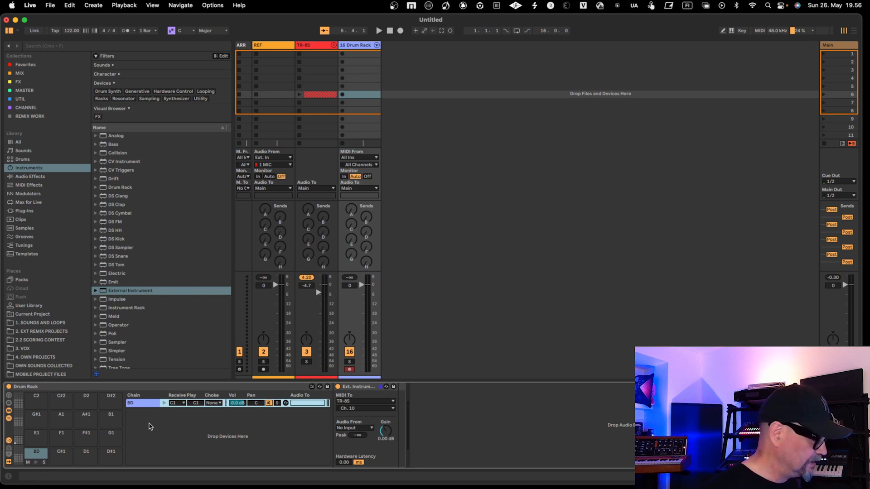
click(36, 463)
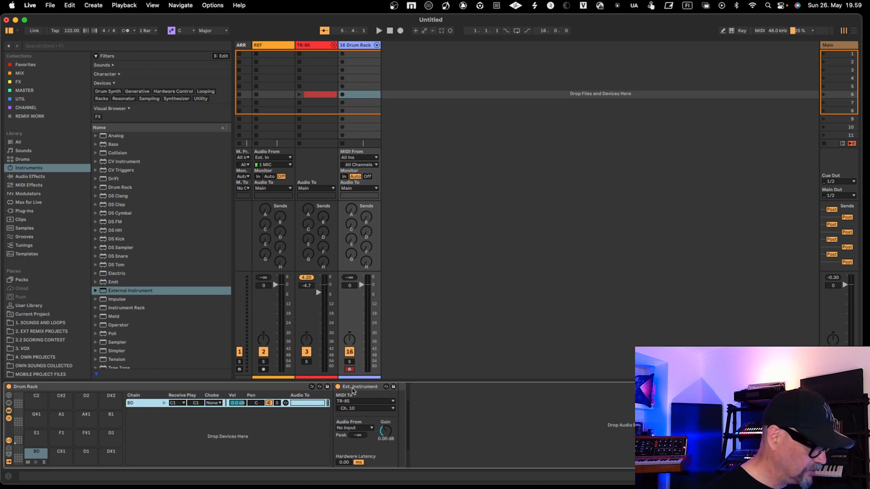
- Duplicate the BD chain in the Drum Rack
right_click(223, 439)
click(144, 407)
right_click(144, 407)
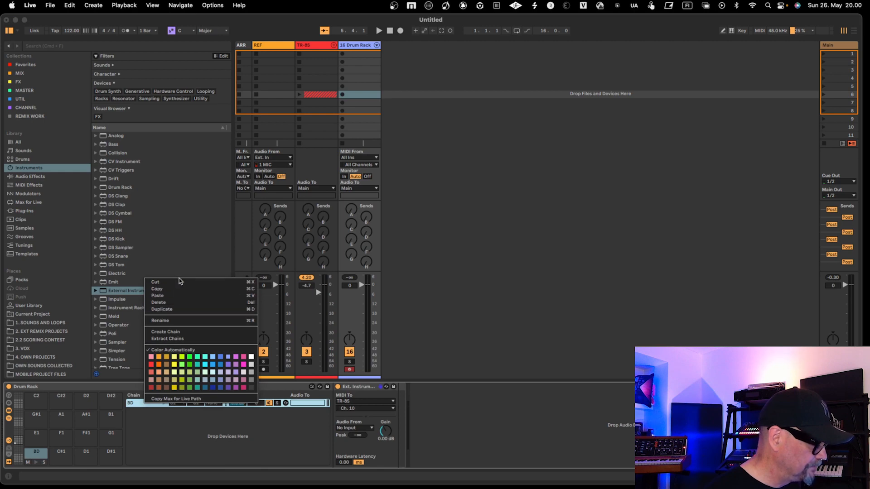
click(174, 310)
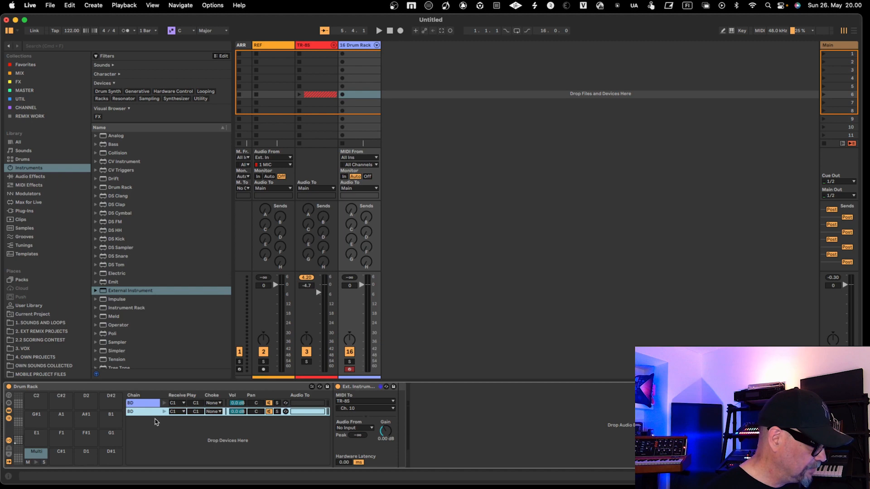
- Set the duplicated chain's Receive note to C#1 and its Play note to D1
click(179, 413)
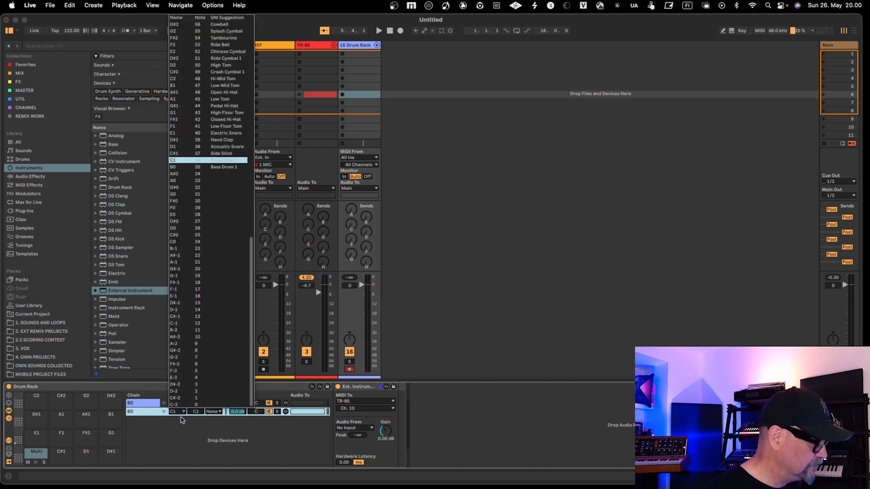
click(183, 154)
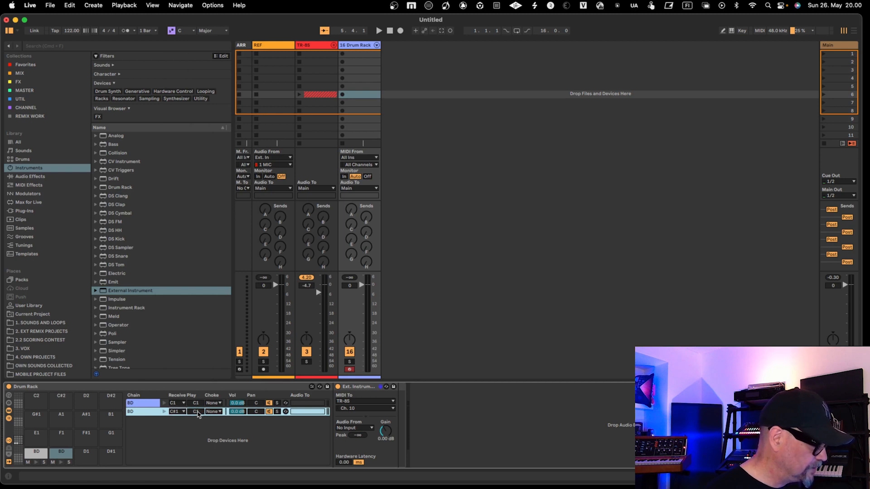
drag(198, 414, 199, 410)
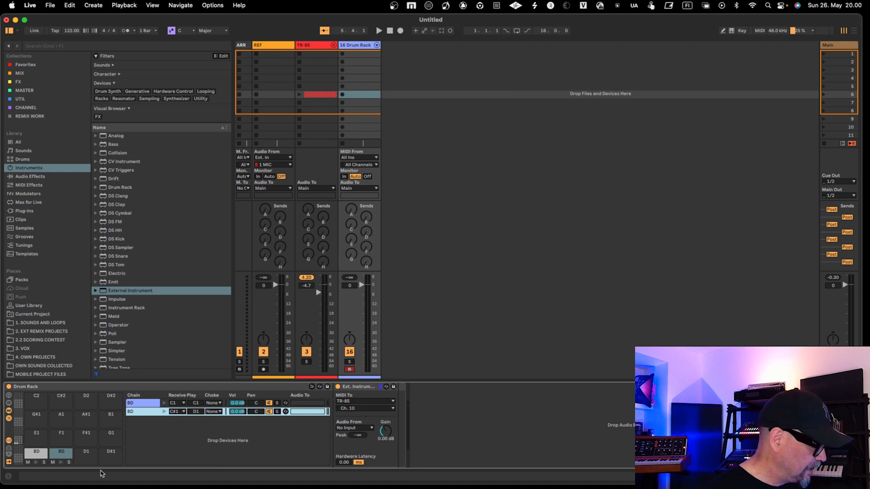
- Rename the duplicated BD chain on C#1 as SD and check both chains in the Drum Rack
right_click(135, 413)
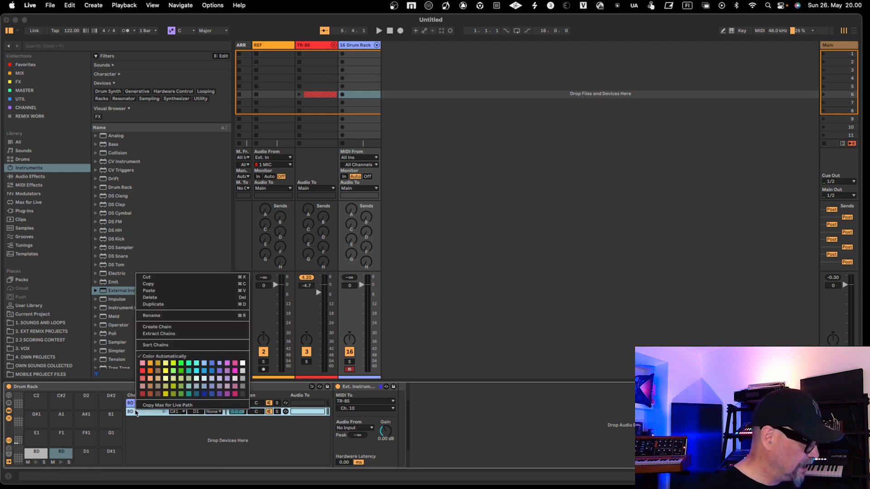
click(161, 316)
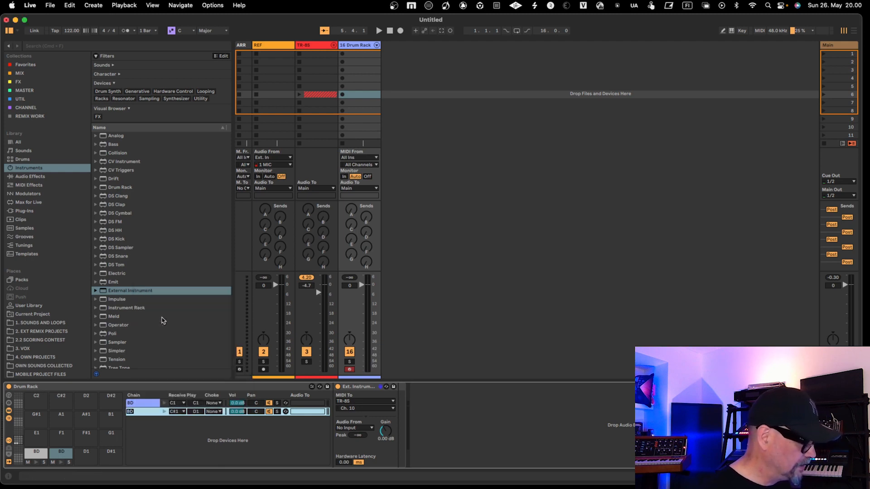
text(S)
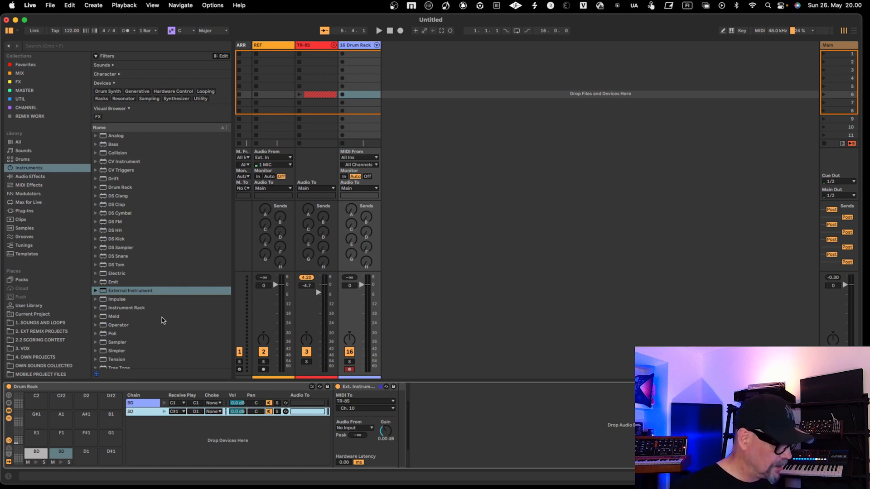
click(163, 404)
click(164, 412)
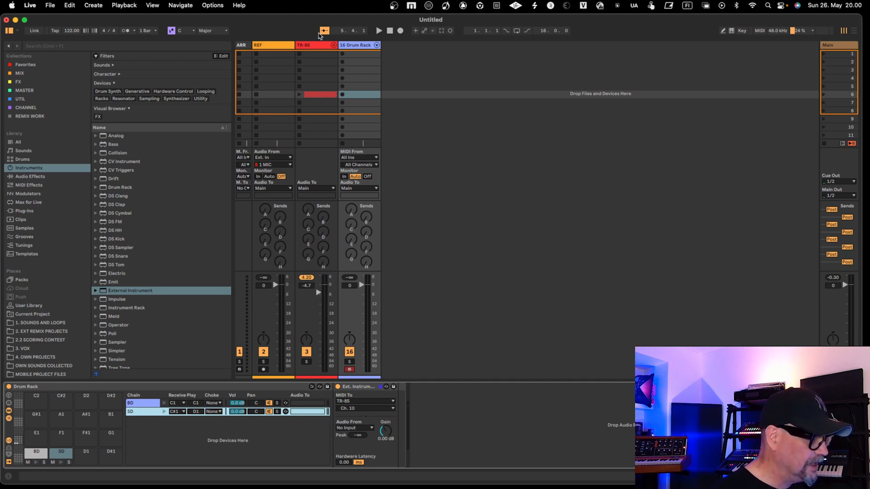
- Unfold the TR-8S group and examine the MIDI track's finished rack, going through its chains from DB to HC
click(334, 45)
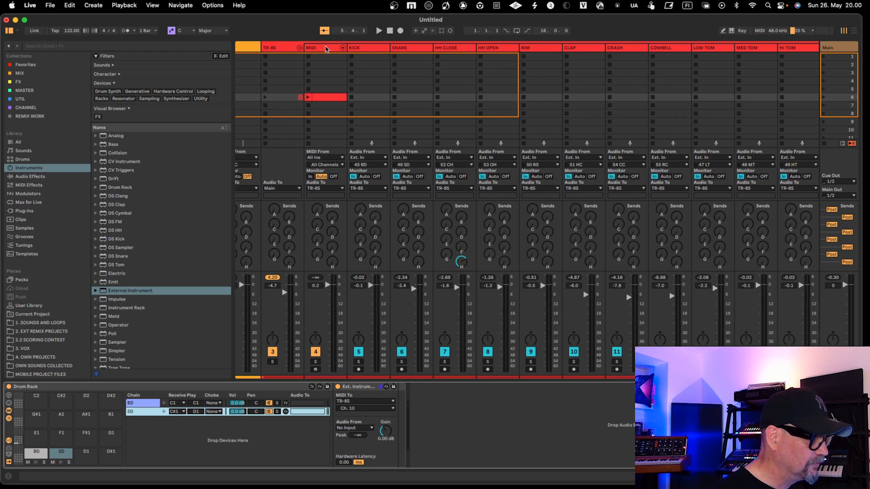
click(327, 48)
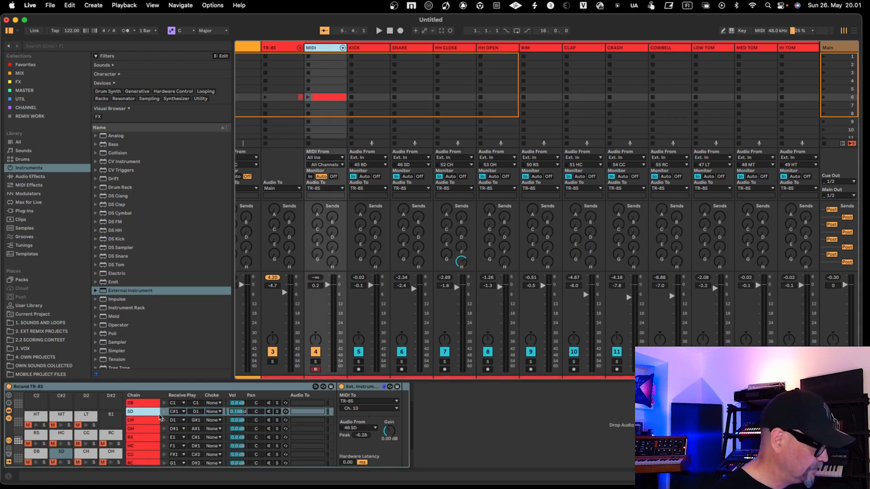
click(150, 405)
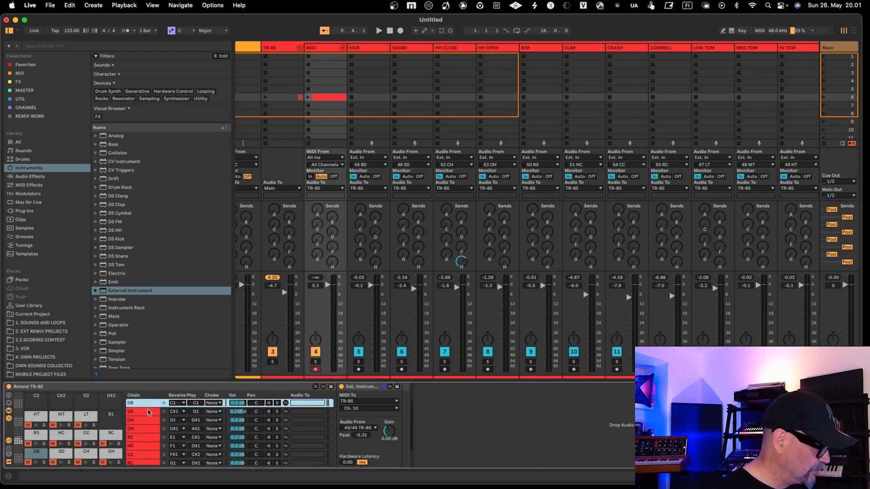
click(148, 411)
click(148, 420)
click(148, 428)
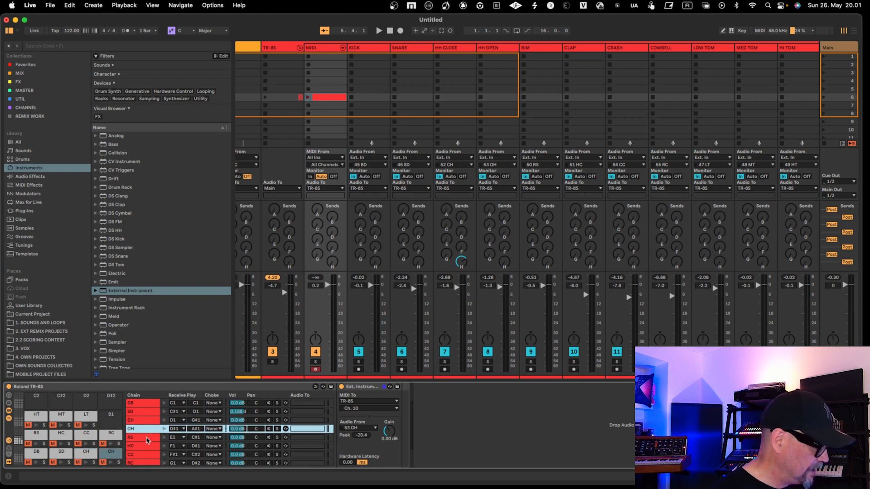
click(147, 439)
click(147, 447)
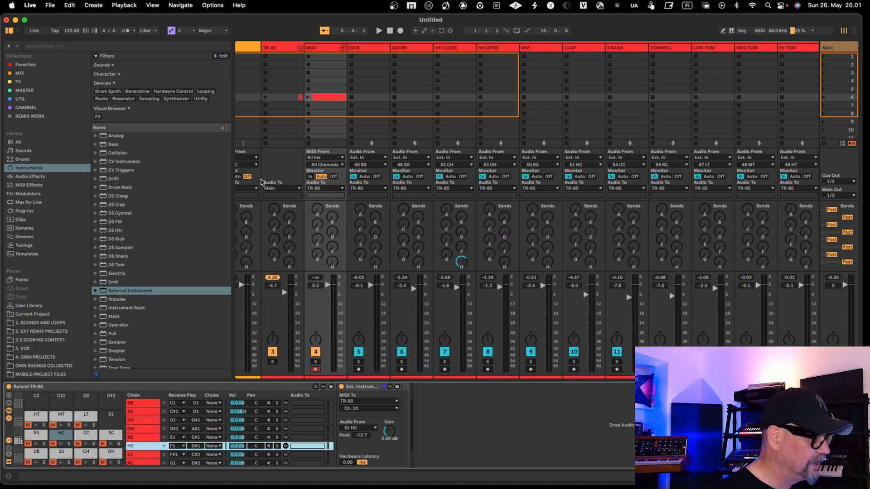
- Fold the TR-8S group and return to the 16 Drum Rack track to check the SD chain's options
click(300, 48)
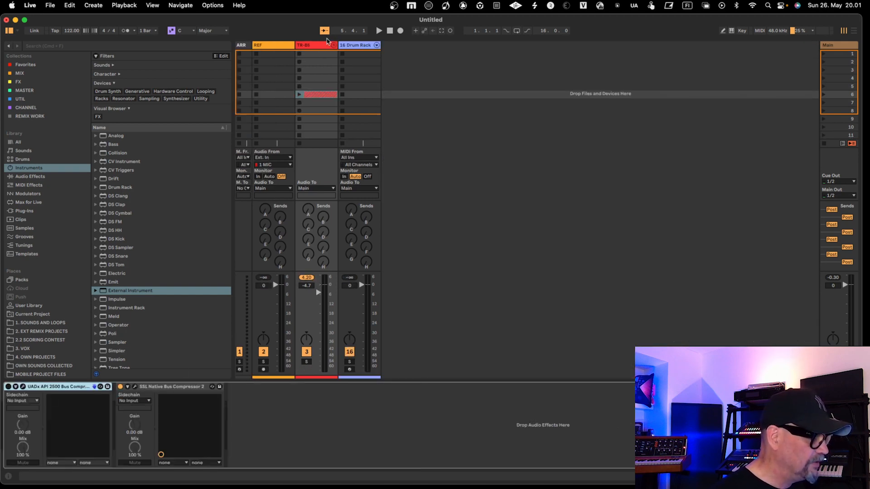
click(357, 47)
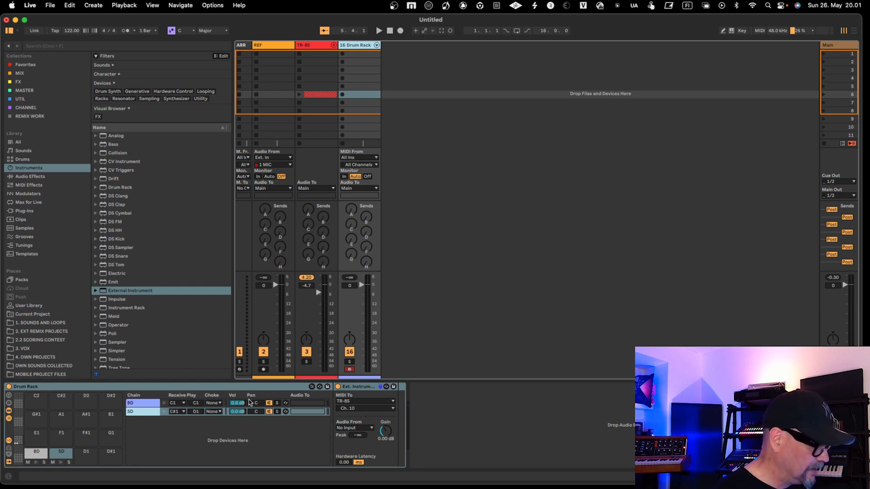
right_click(137, 414)
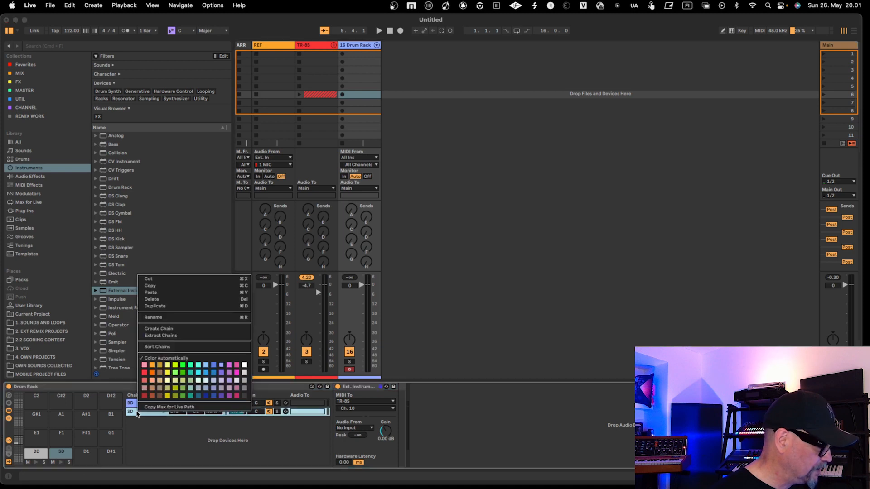
click(184, 456)
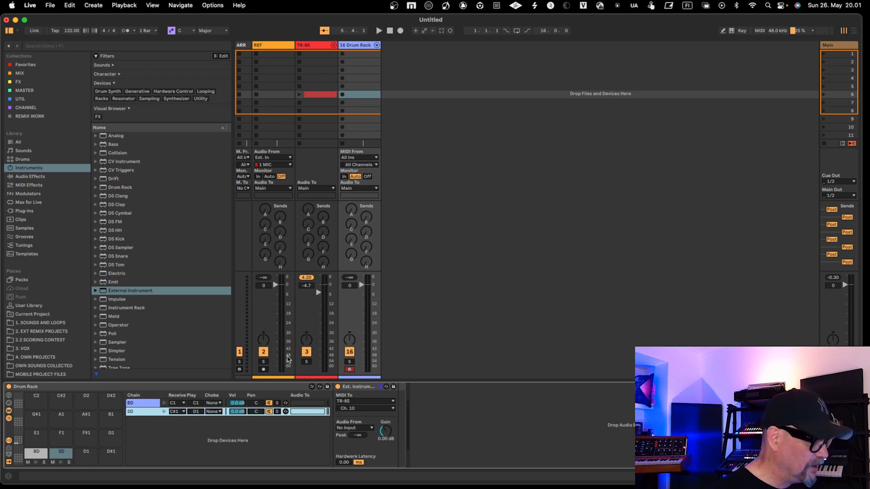
- Create a MIDI clip in scene 6 of the 16 Drum Rack track with a BD note on each of the four beats
double_click(357, 95)
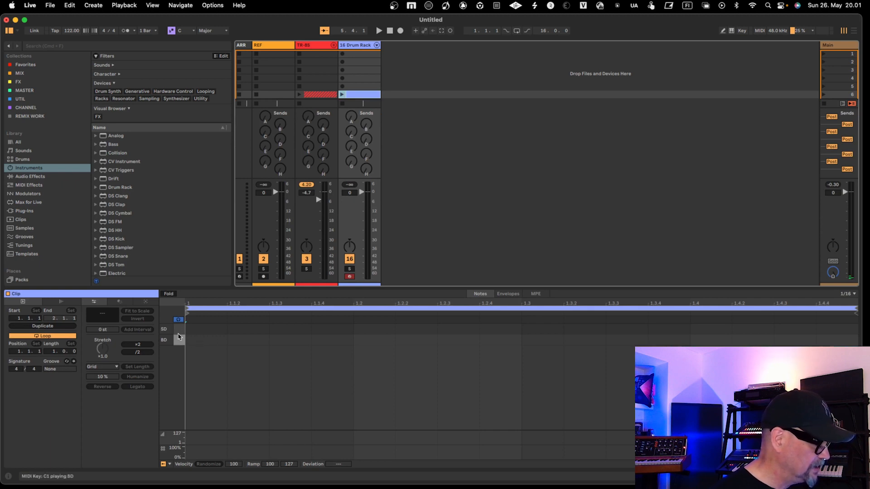
double_click(210, 339)
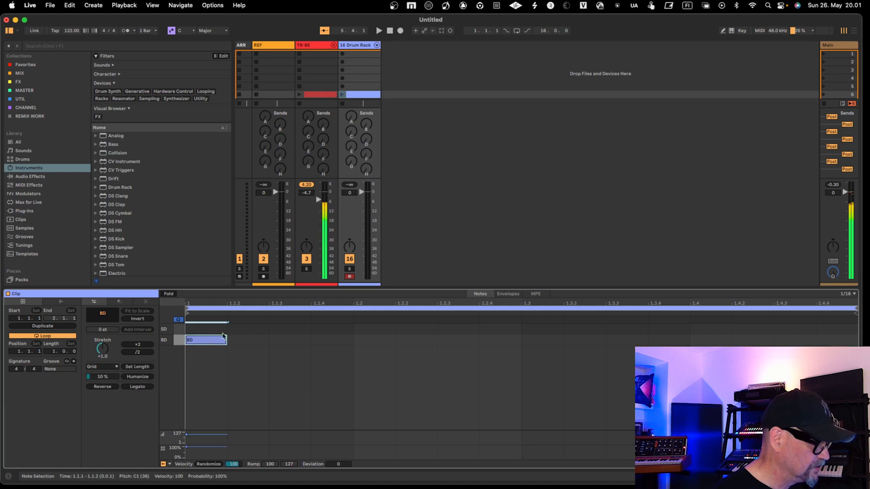
click(374, 339)
double_click(373, 339)
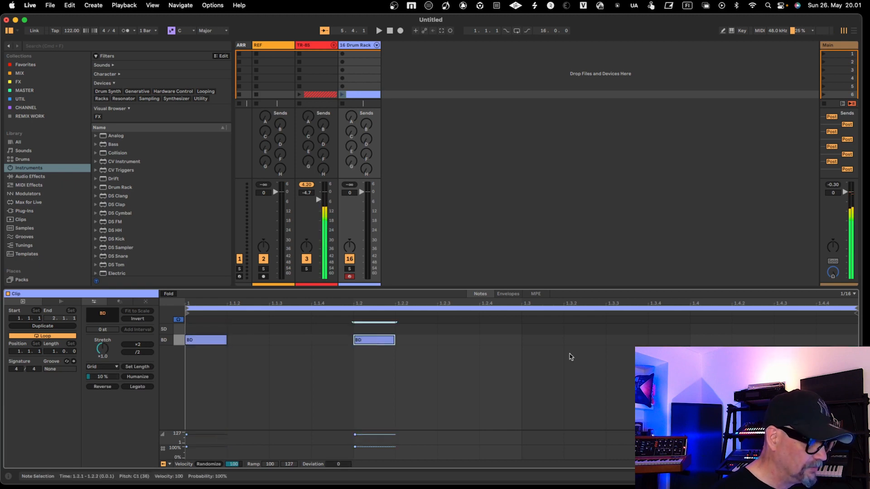
double_click(545, 338)
click(706, 341)
double_click(706, 341)
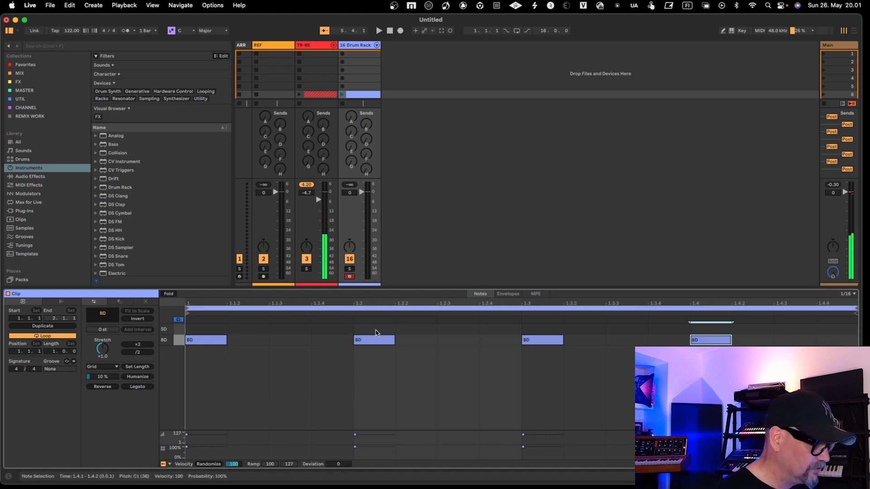
- Add SD notes on beats 2 and 4 of the clip, and play it briefly to audition the pattern
click(375, 331)
double_click(375, 332)
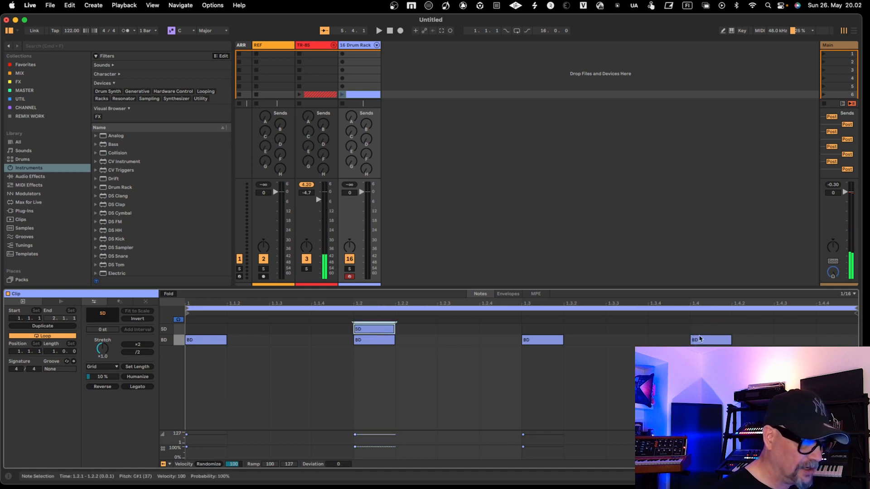
double_click(702, 331)
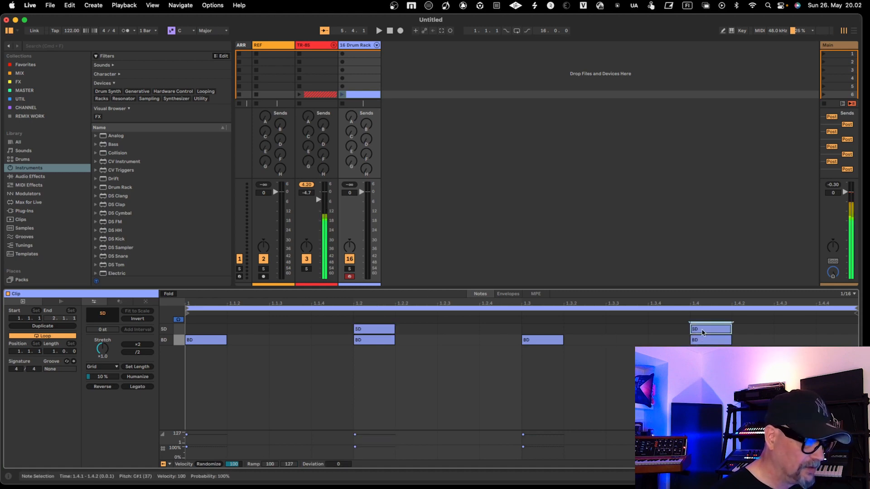
click(342, 94)
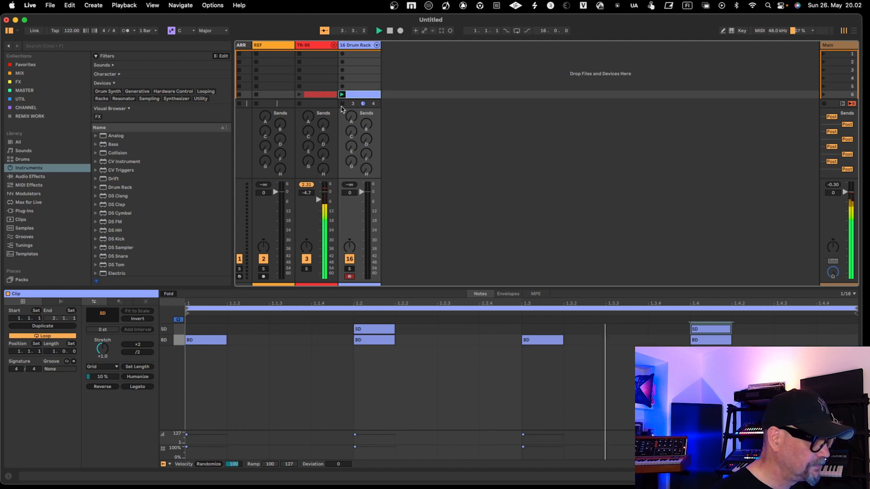
click(342, 105)
- Unfold the TR-8S group and show the device chain of its MIDI track
click(313, 138)
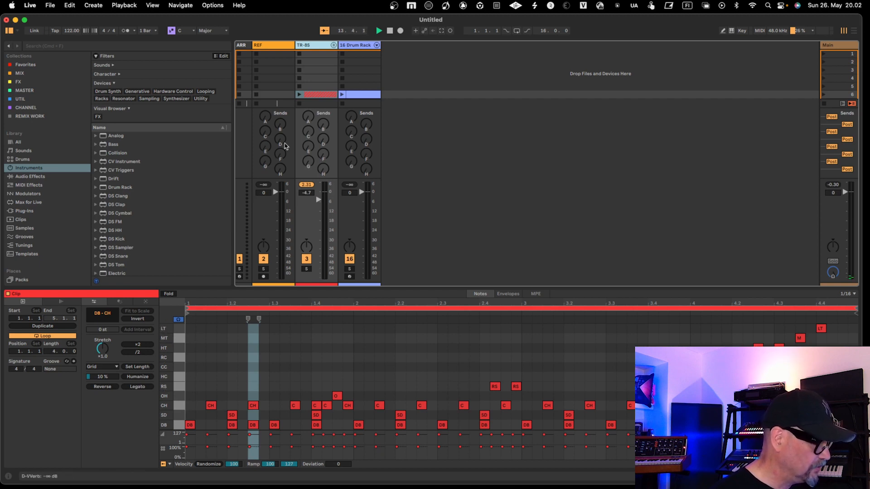
click(334, 45)
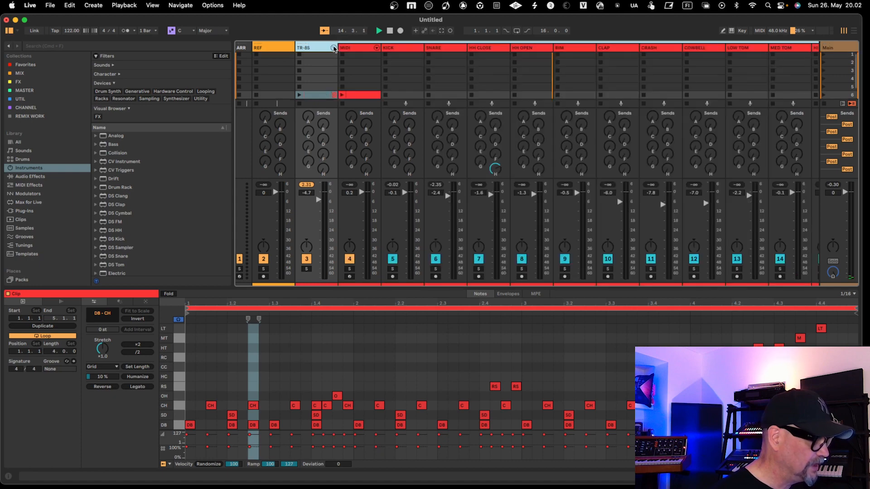
click(369, 48)
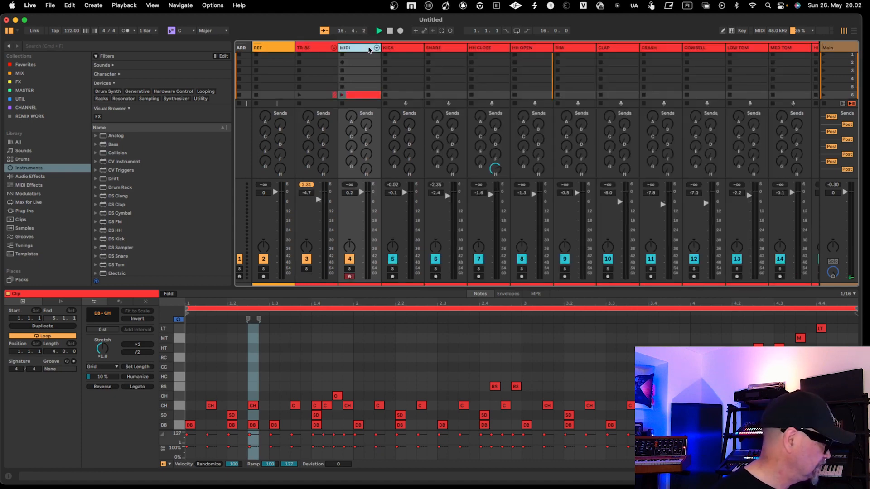
key(alt+super+l)
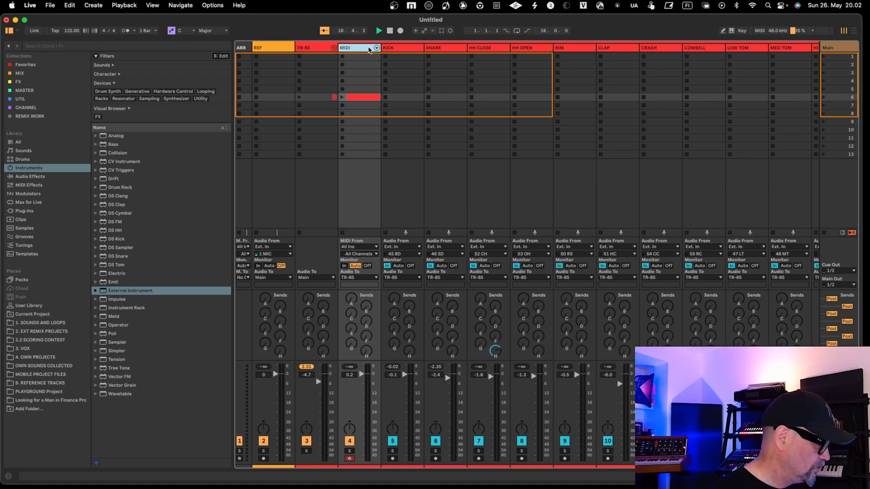
double_click(368, 49)
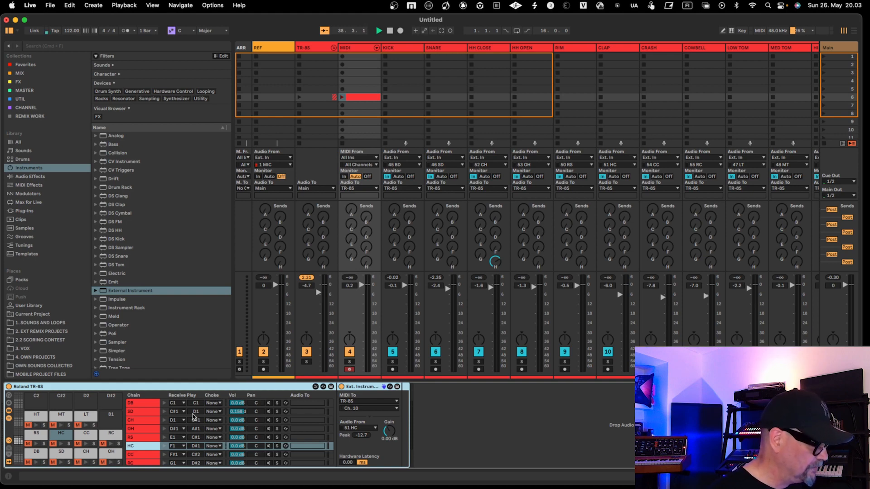
- Examine the Roland TR-8S rack's chain list and the options available for the DB chain
click(154, 407)
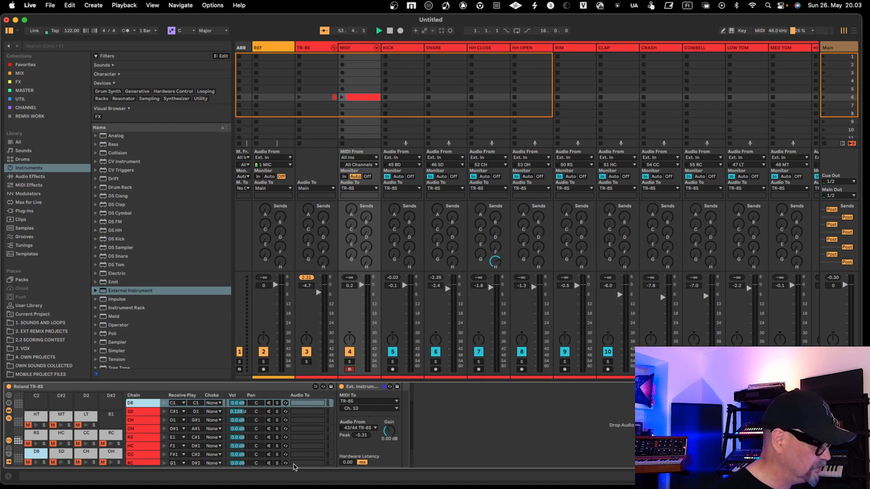
scroll(143, 406, down, 3)
click(143, 406)
scroll(145, 411, up, 3)
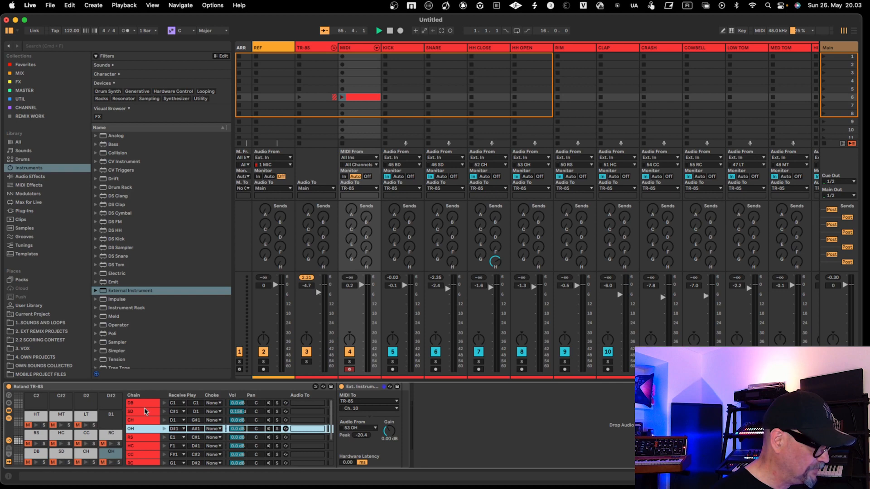
click(140, 405)
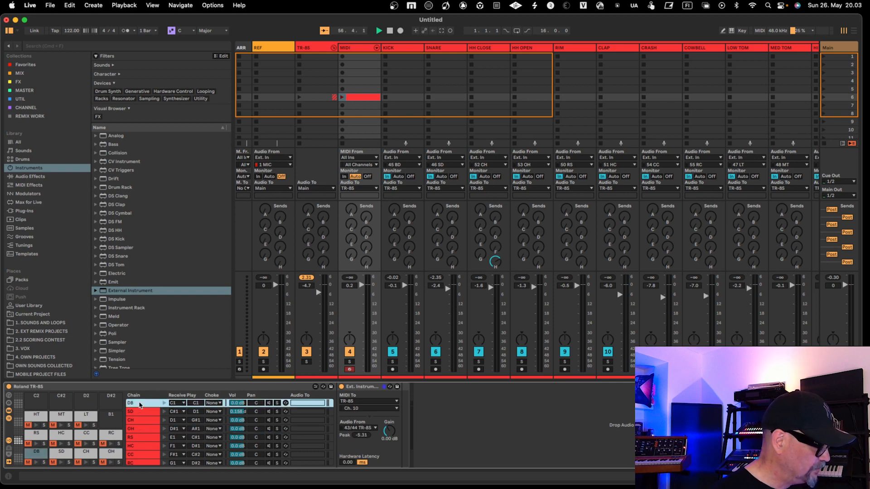
right_click(140, 405)
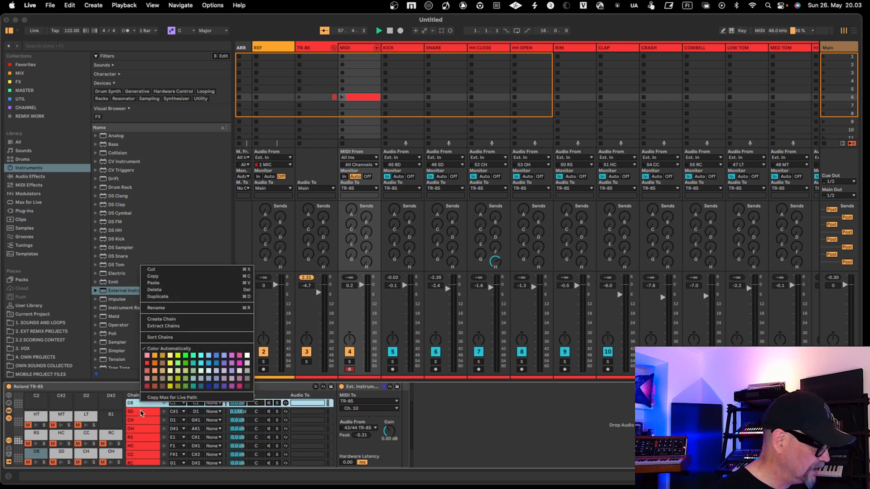
key(Escape)
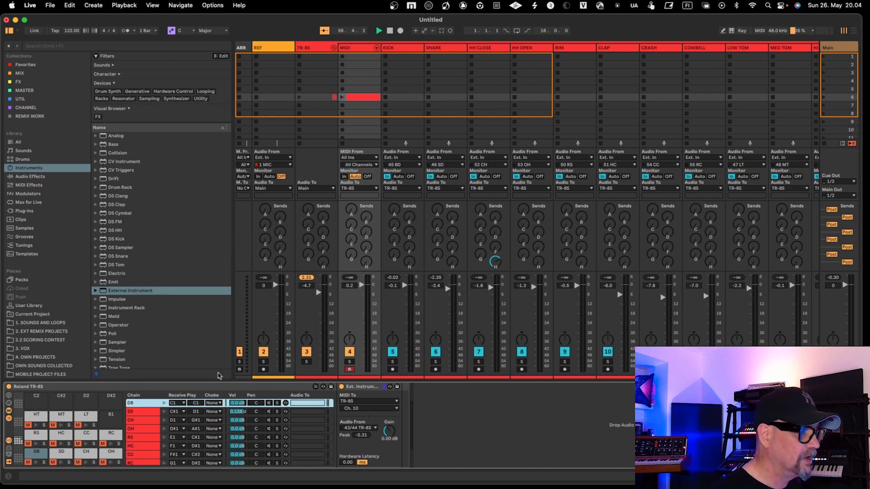
- Open the MIDI track's scene 6 clip in an enlarged note editor and launch it
double_click(356, 97)
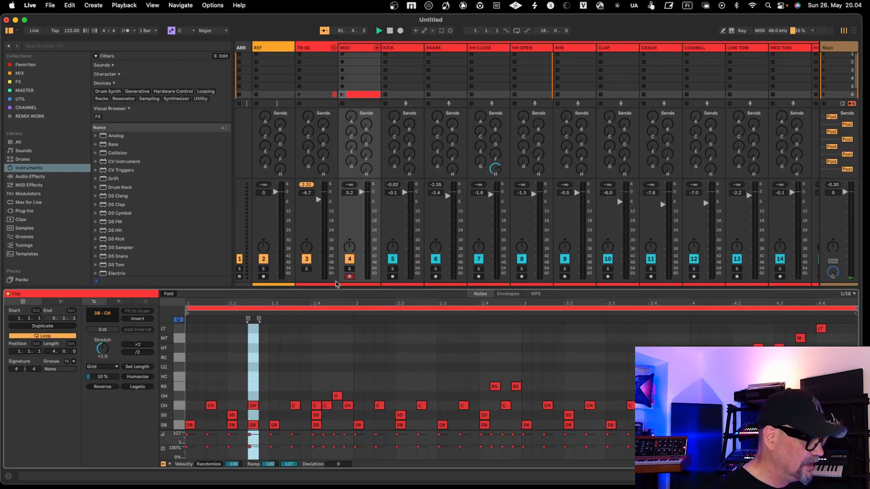
drag(335, 286, 334, 250)
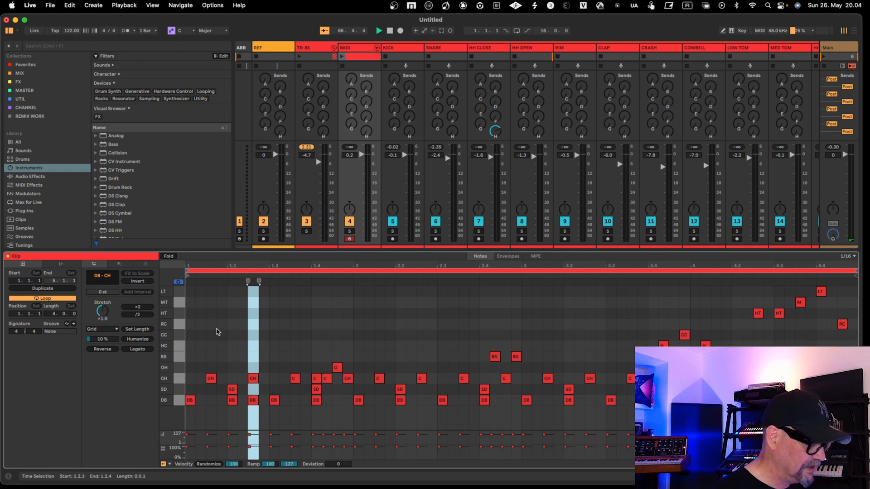
click(343, 57)
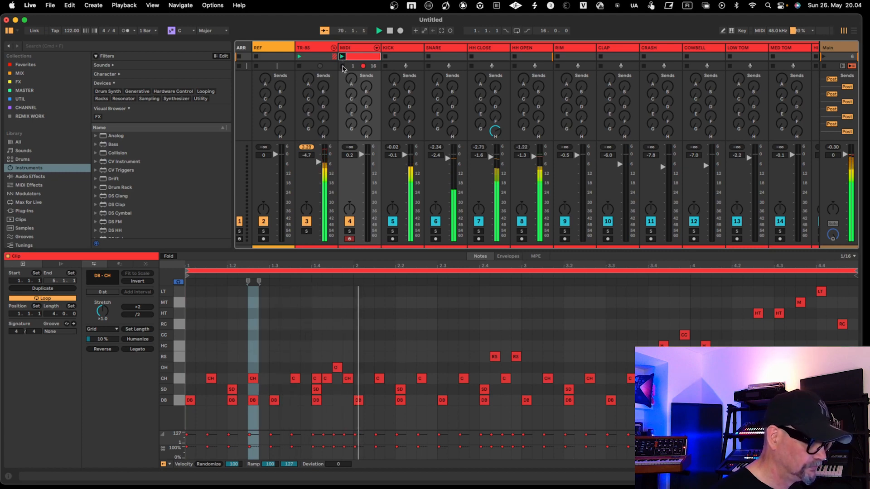
- Add a DB note at 2.3.2, an RS note at 3.1.4 and RC notes at 3.2.2 and 3.2.3, and stop the clip
double_click(463, 401)
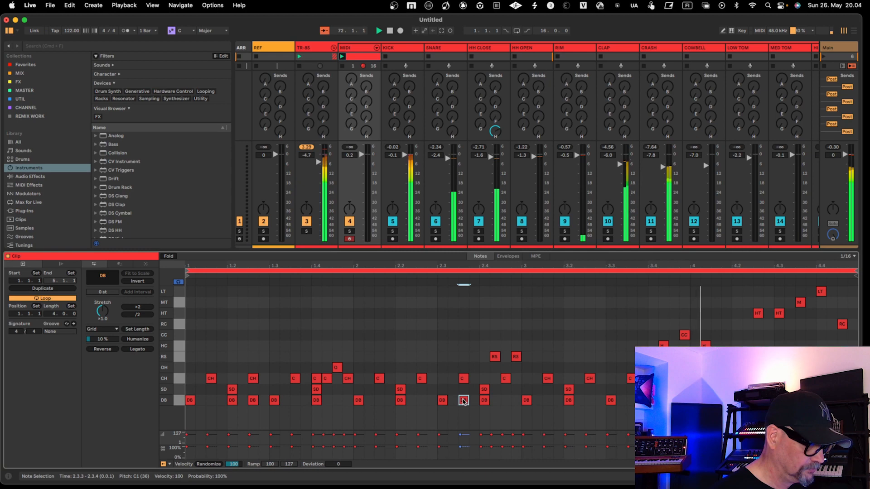
drag(463, 400, 452, 400)
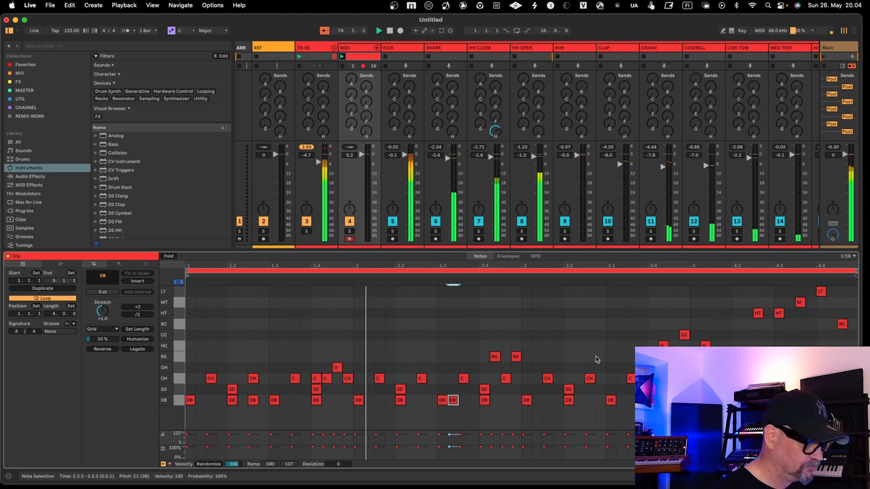
double_click(558, 357)
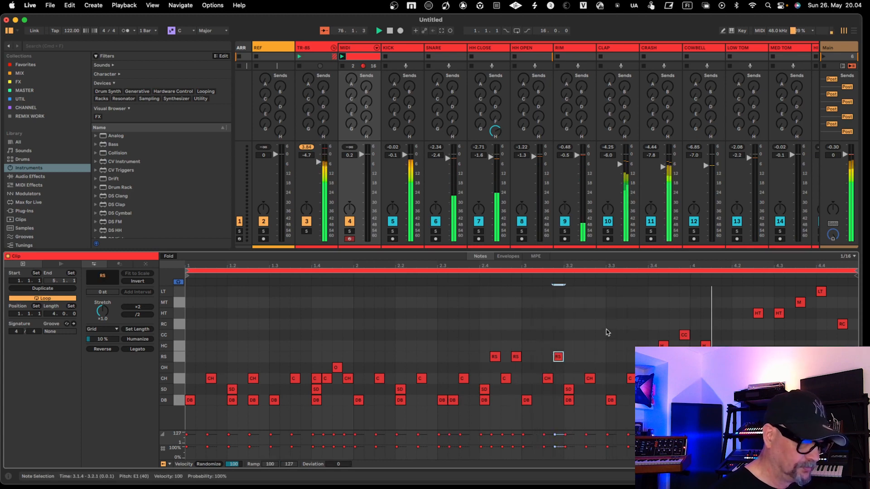
double_click(580, 324)
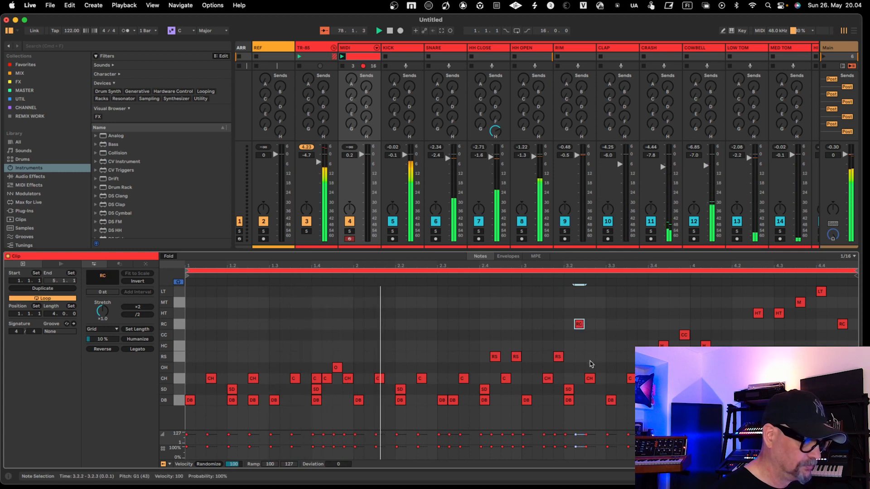
key(super+d)
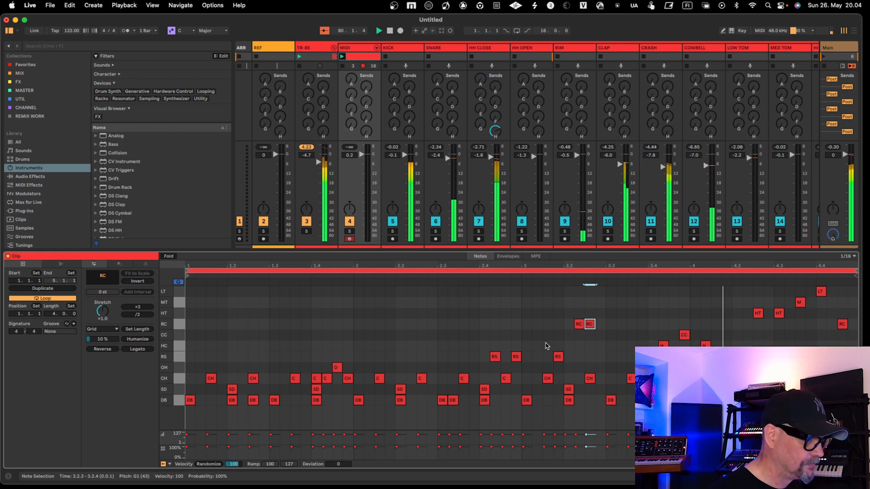
click(344, 68)
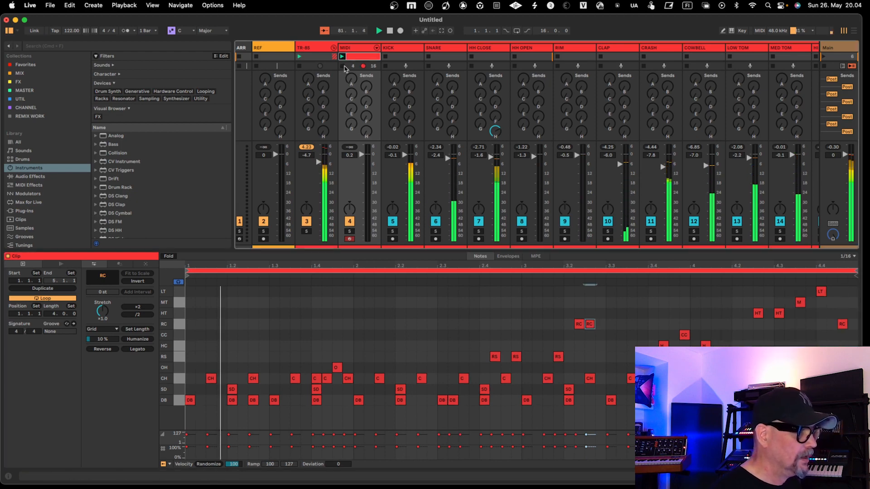